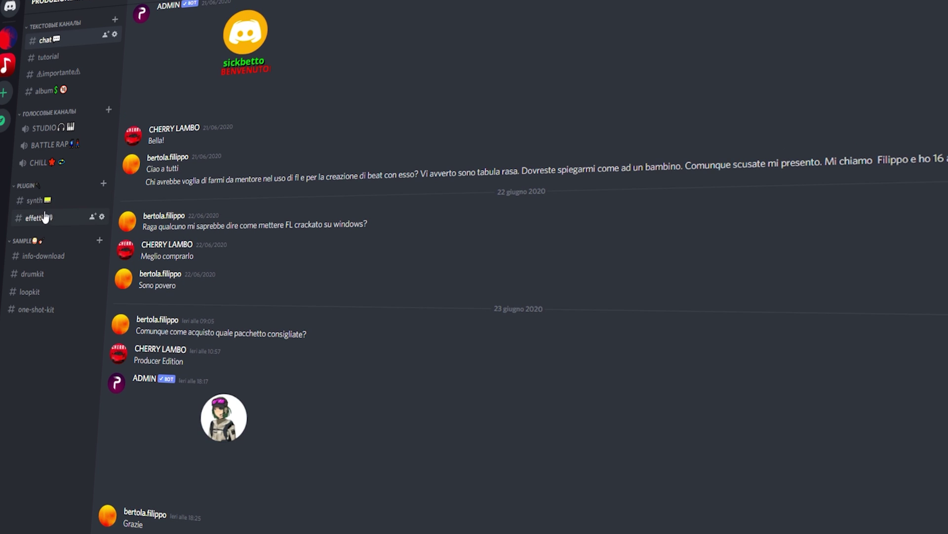
Step: Browse the server's synth, effetti, drumkit, loopkit and one-shot-kit channels for plugins and sample packs
click(36, 198)
click(58, 218)
click(22, 274)
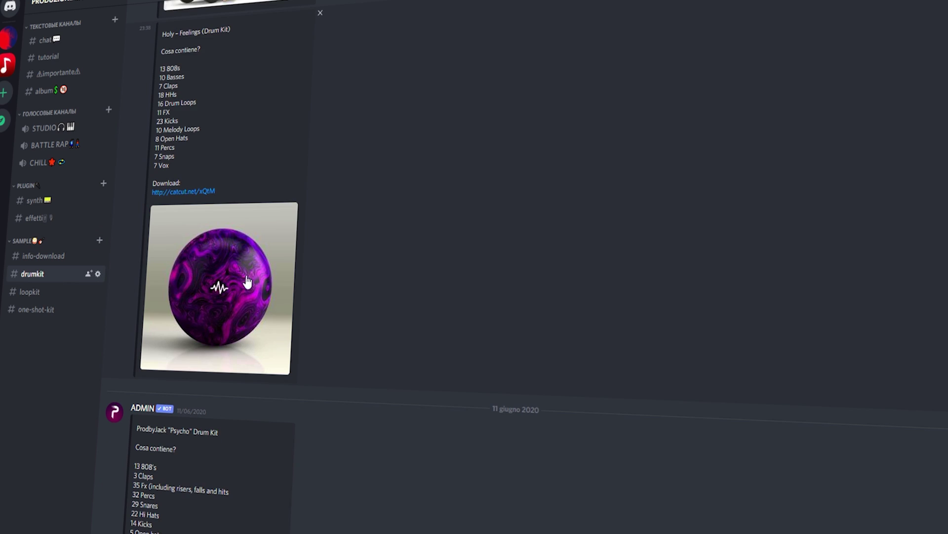
scroll(246, 284, up, 10)
scroll(247, 283, down, 10)
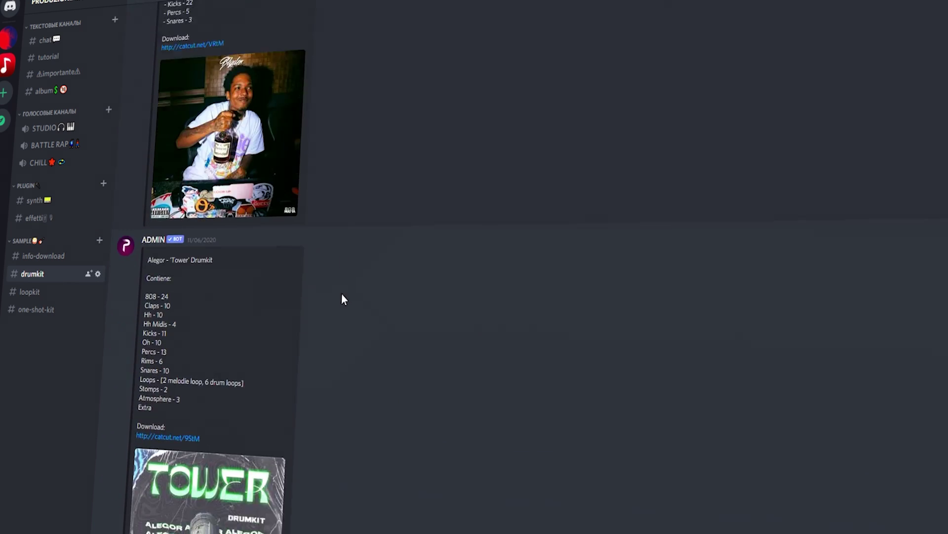
click(39, 292)
scroll(275, 302, up, 15)
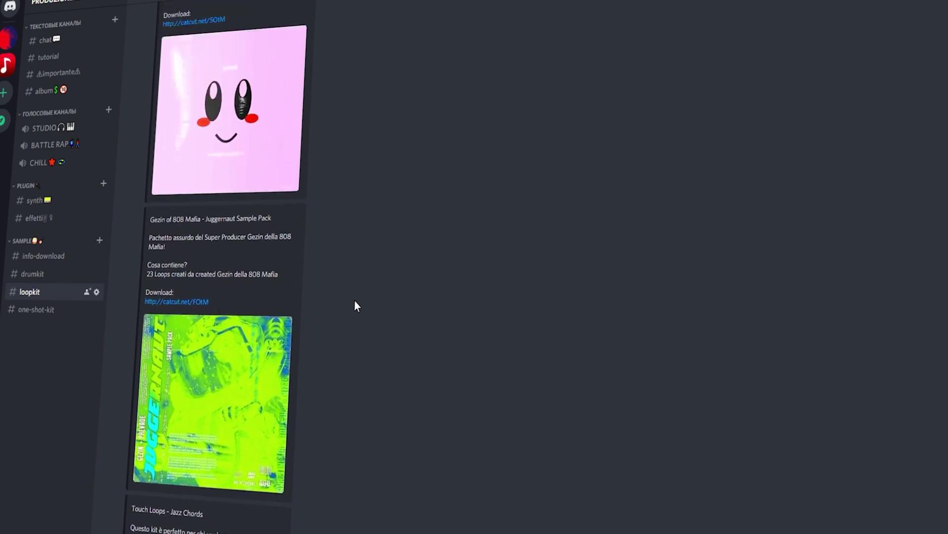
scroll(354, 301, up, 15)
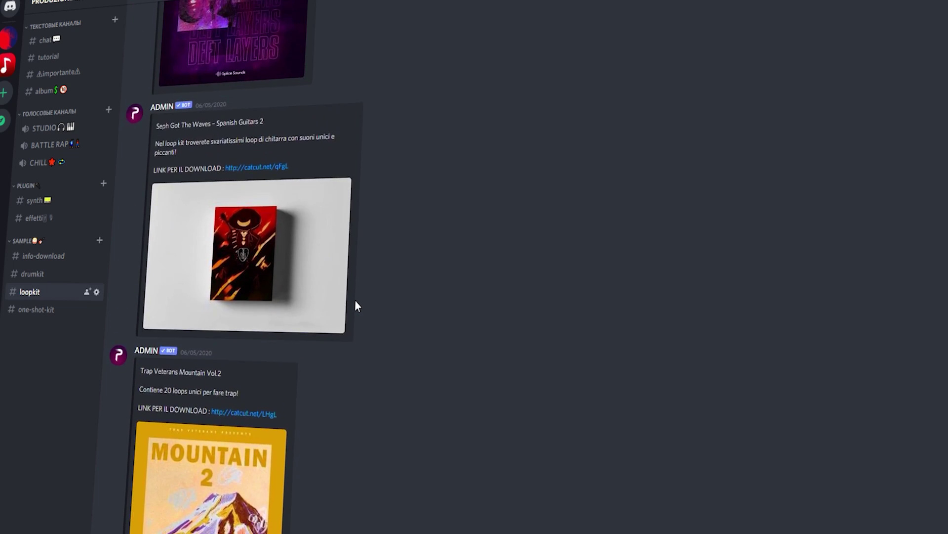
click(49, 316)
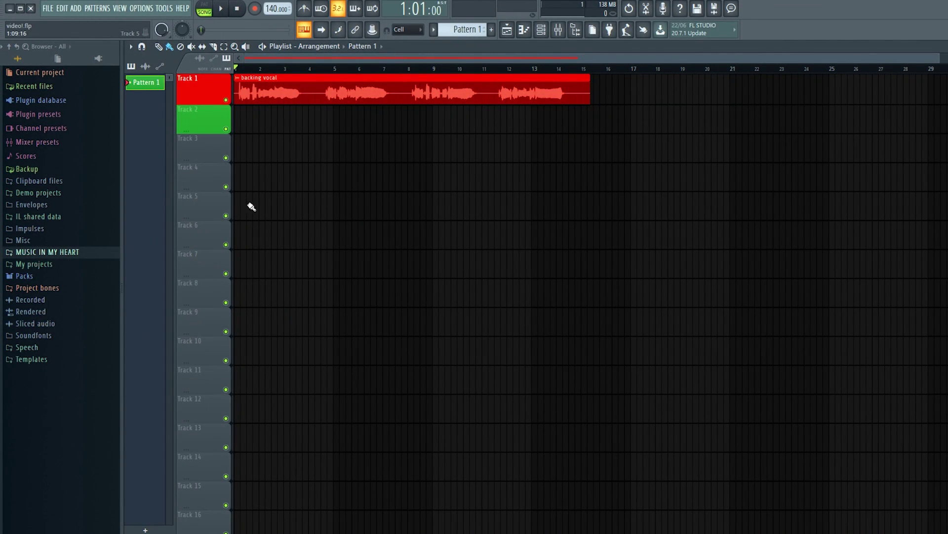
Step: Switch to FL Studio, listen to the backing vocal, and add an FL Keys channel set to Roto Organ (FL)
key(space)
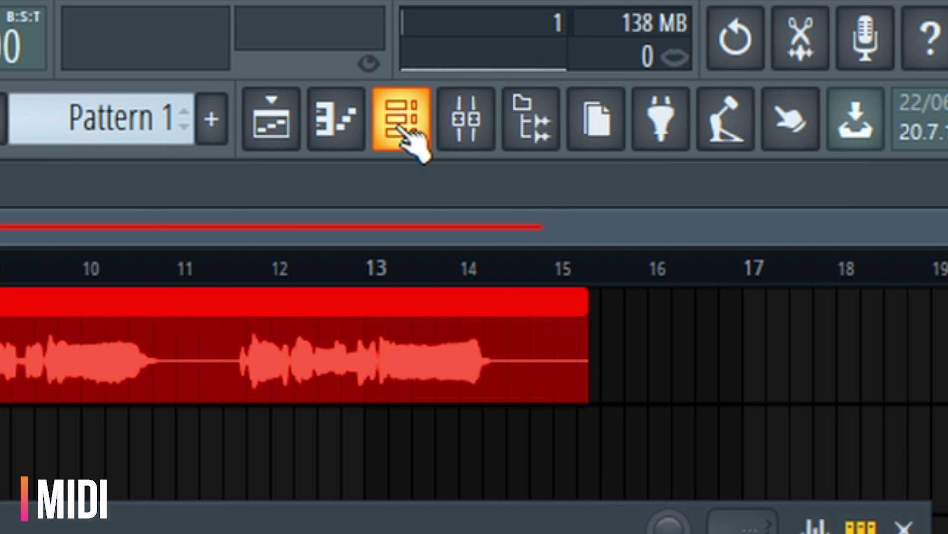
click(541, 31)
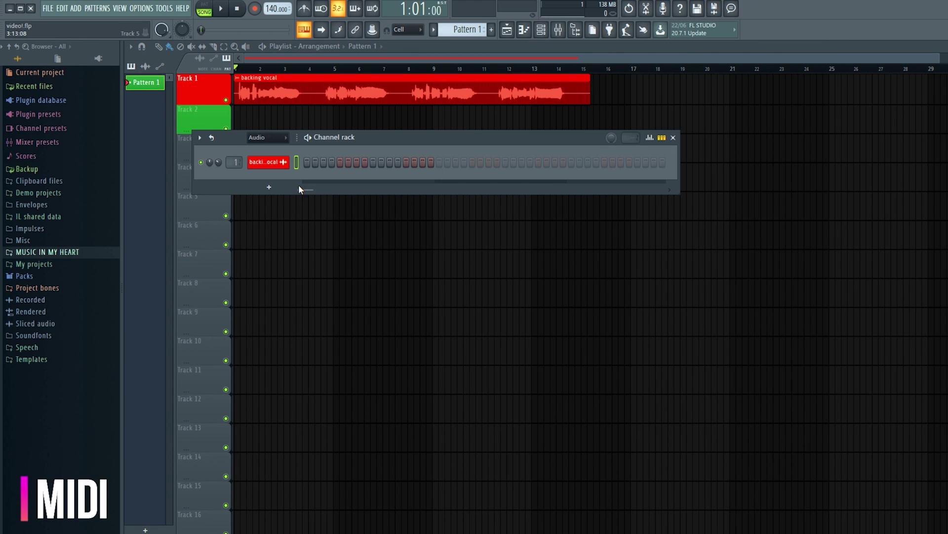
click(269, 188)
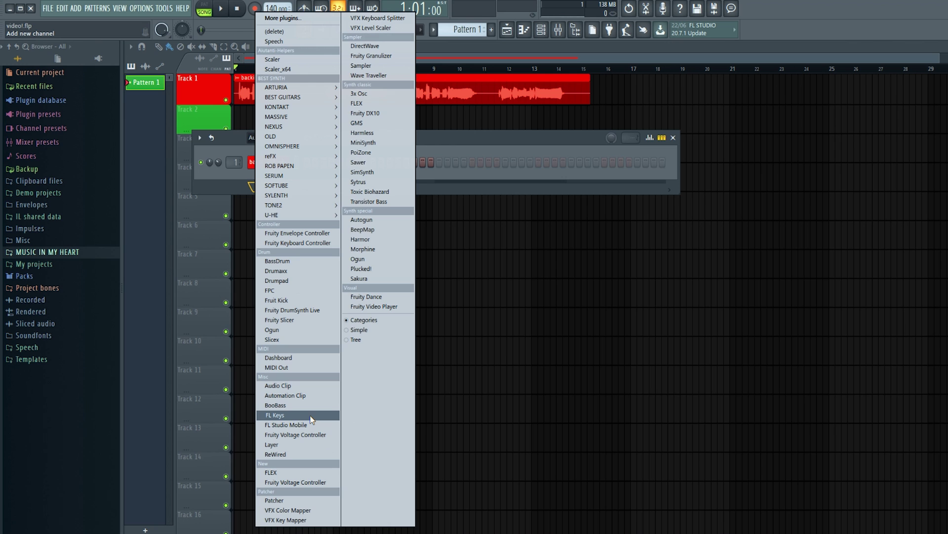
click(306, 416)
drag(231, 96, 311, 143)
click(399, 183)
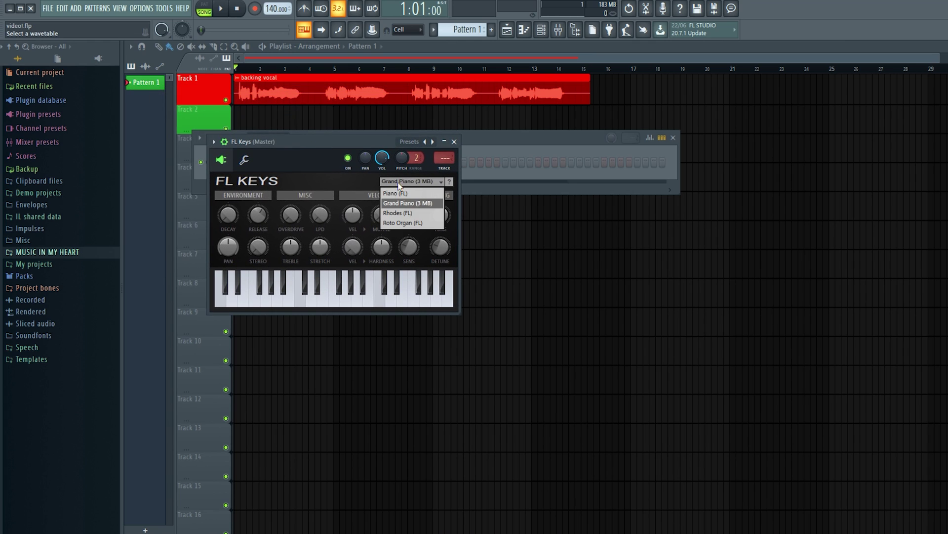
click(421, 224)
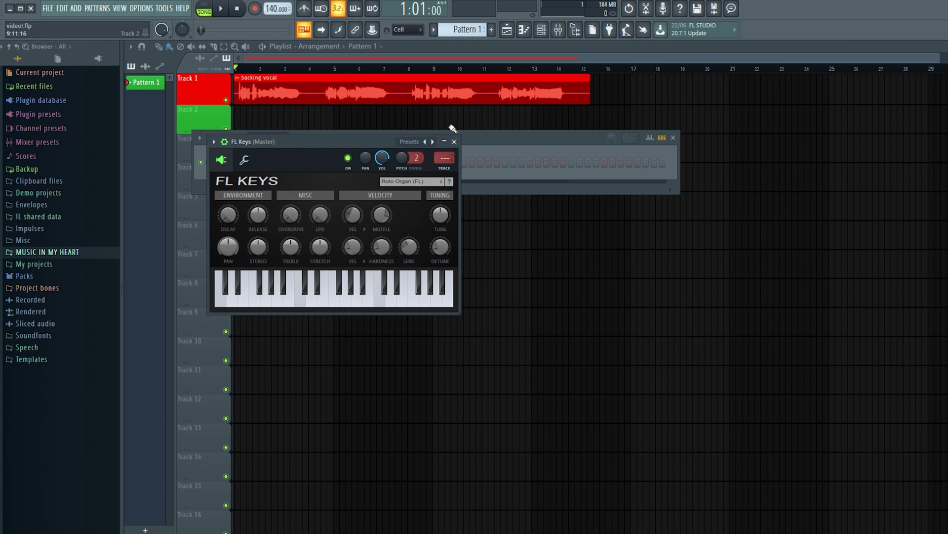
click(455, 142)
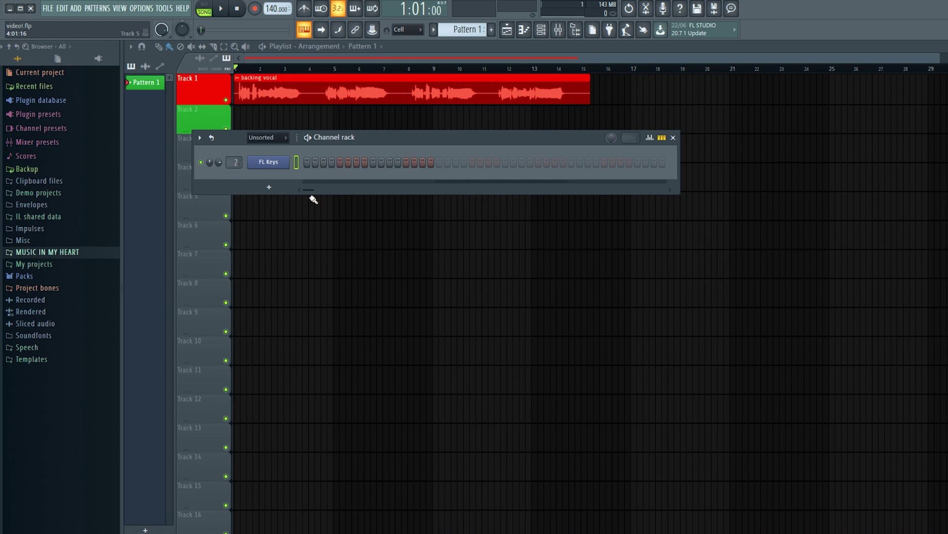
key(F6)
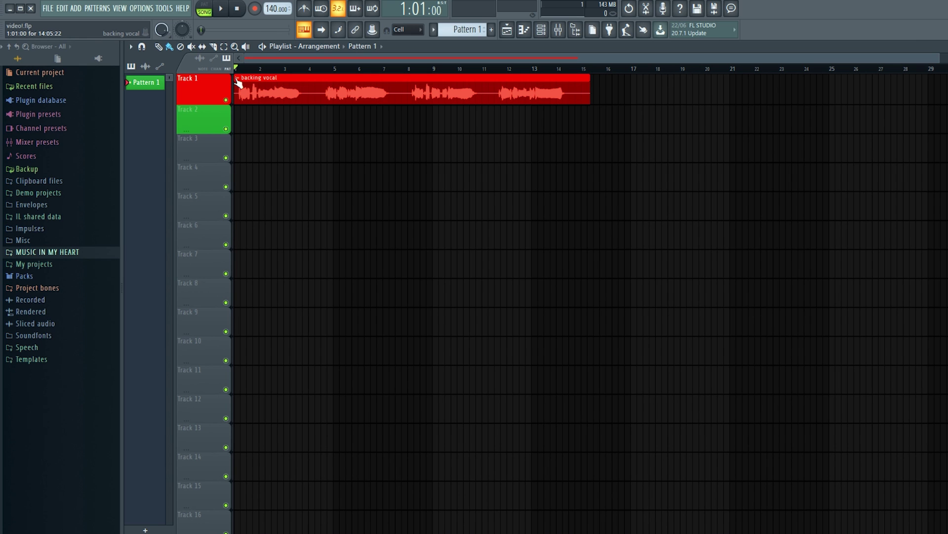
Step: Open the backing vocal clip in Edison, convert it to score and dump it to the piano roll
right_click(238, 82)
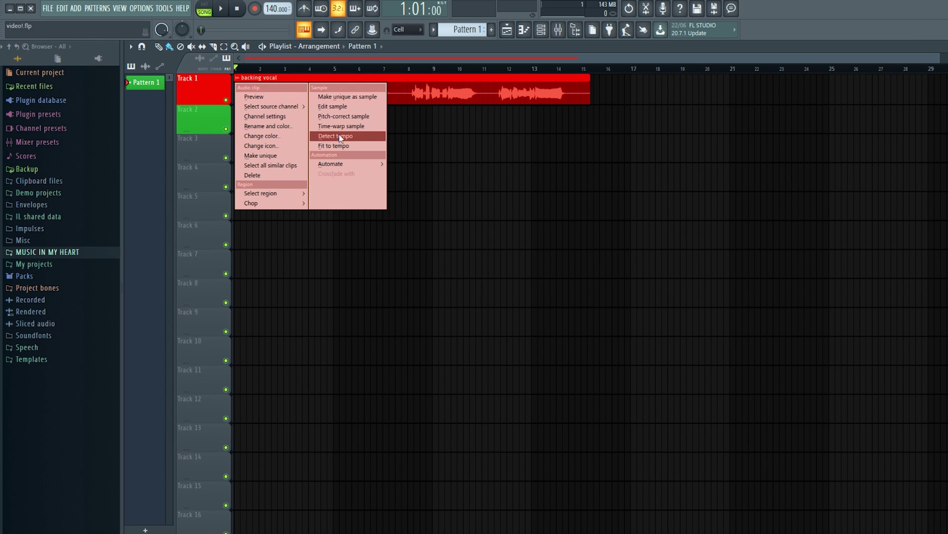
click(339, 108)
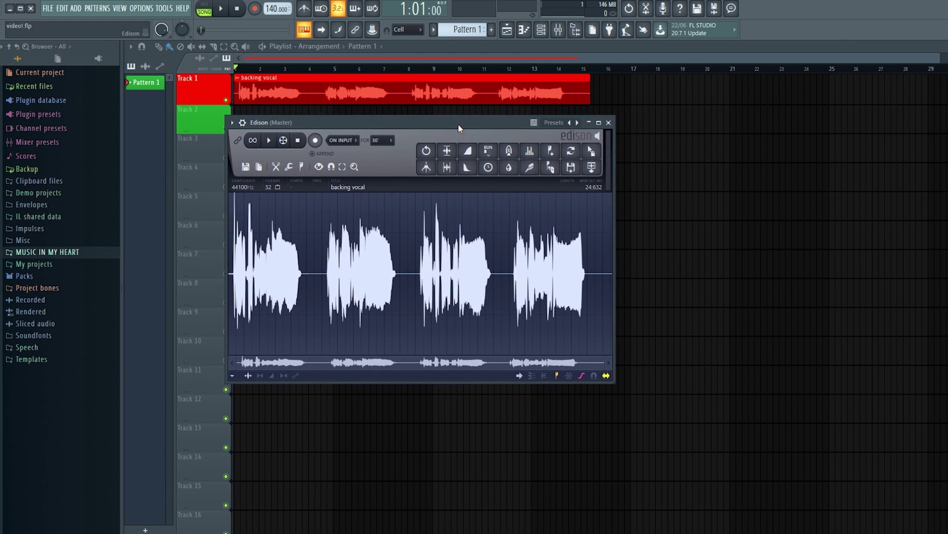
drag(458, 124, 469, 125)
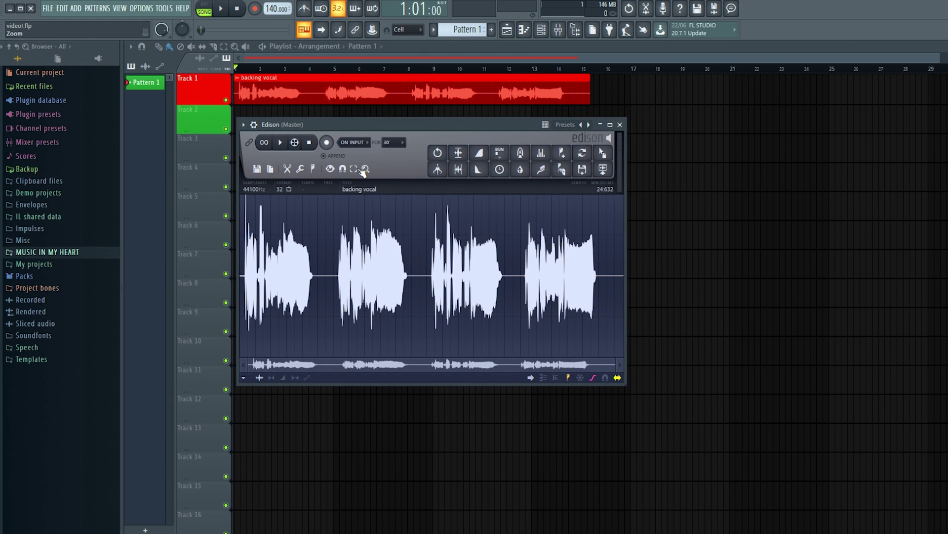
click(302, 169)
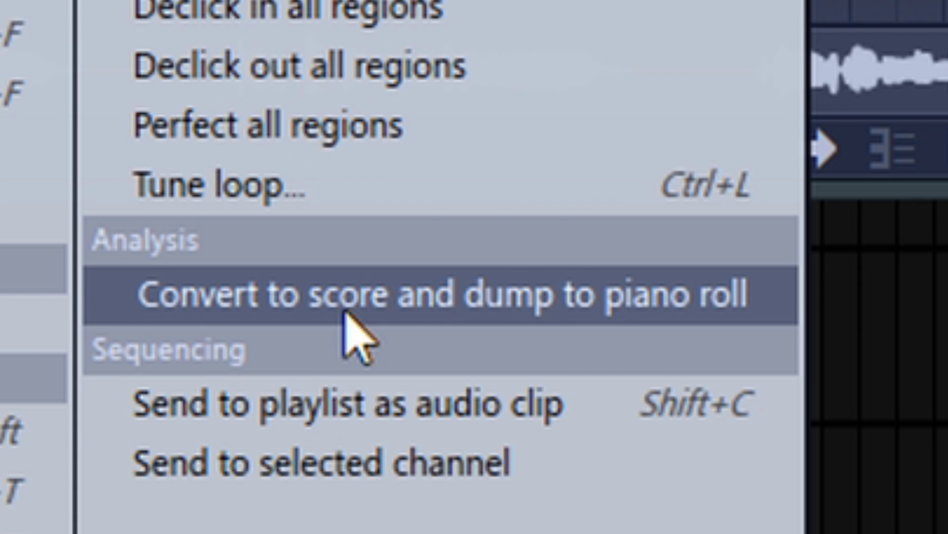
click(346, 313)
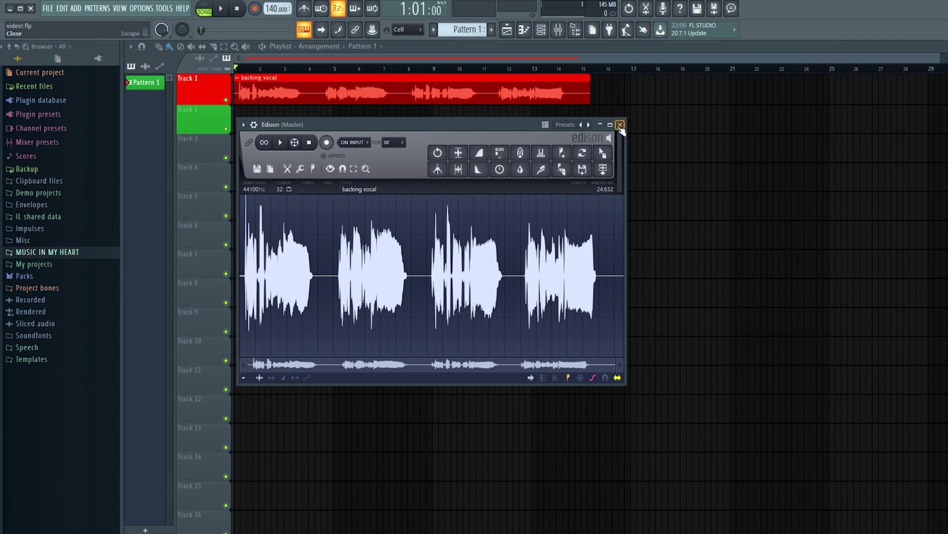
click(620, 125)
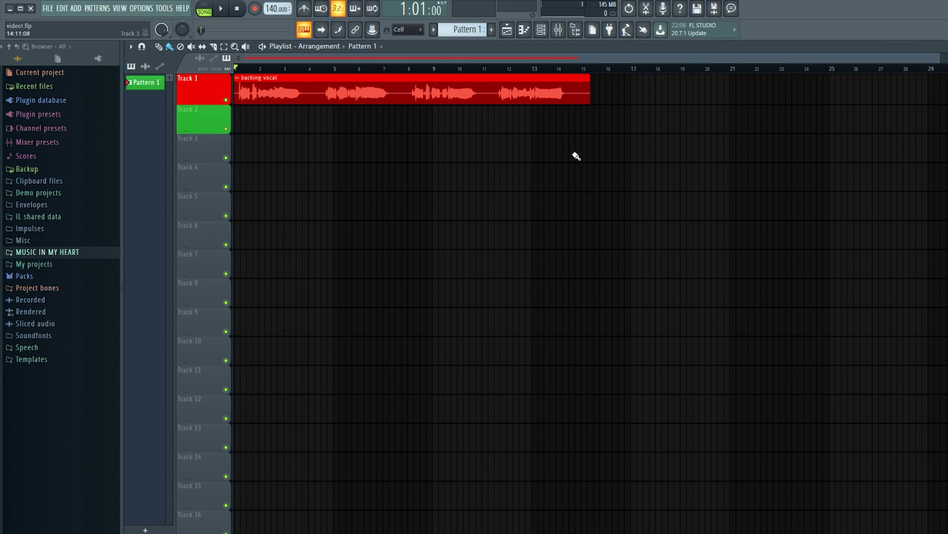
Step: Check the converted notes in the FL Keys channel and place Pattern 1 at bar 1 on Track 2
click(542, 31)
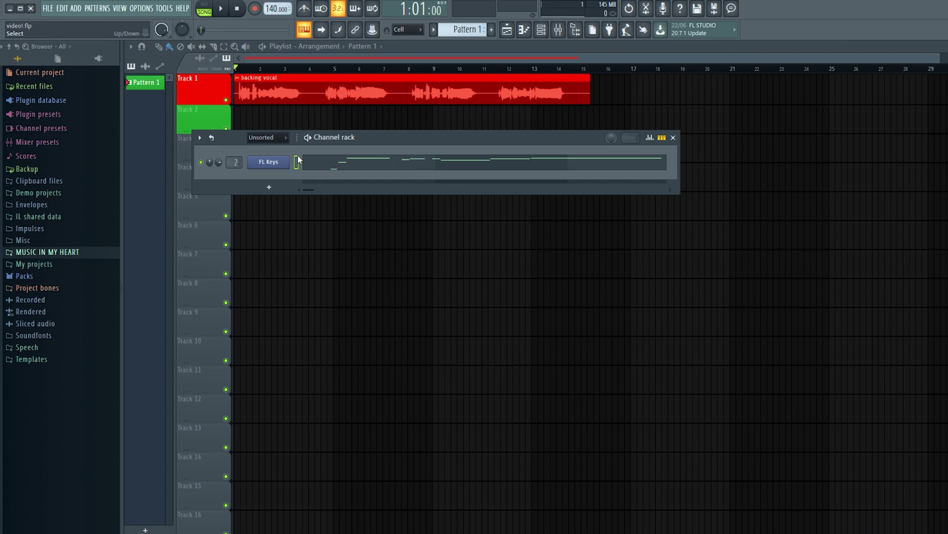
key(F6)
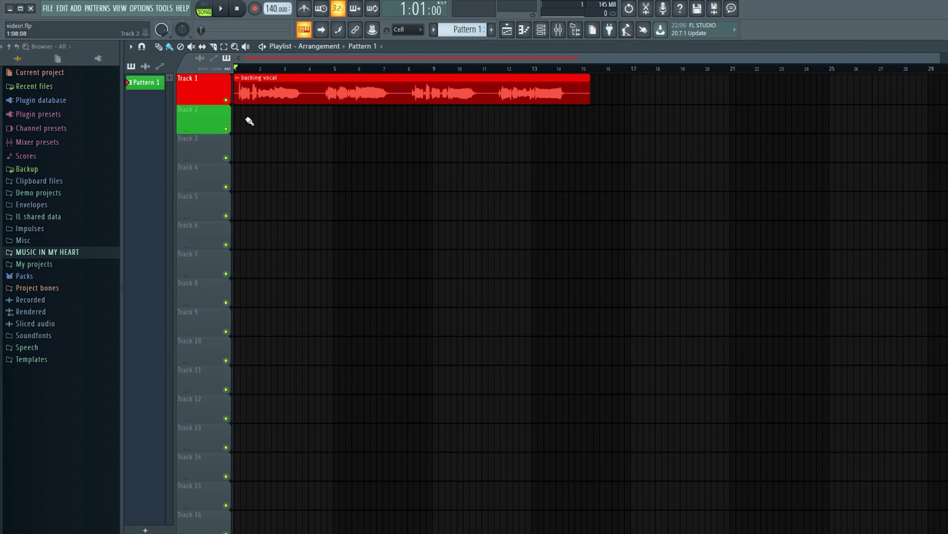
click(250, 121)
click(262, 149)
right_click(262, 148)
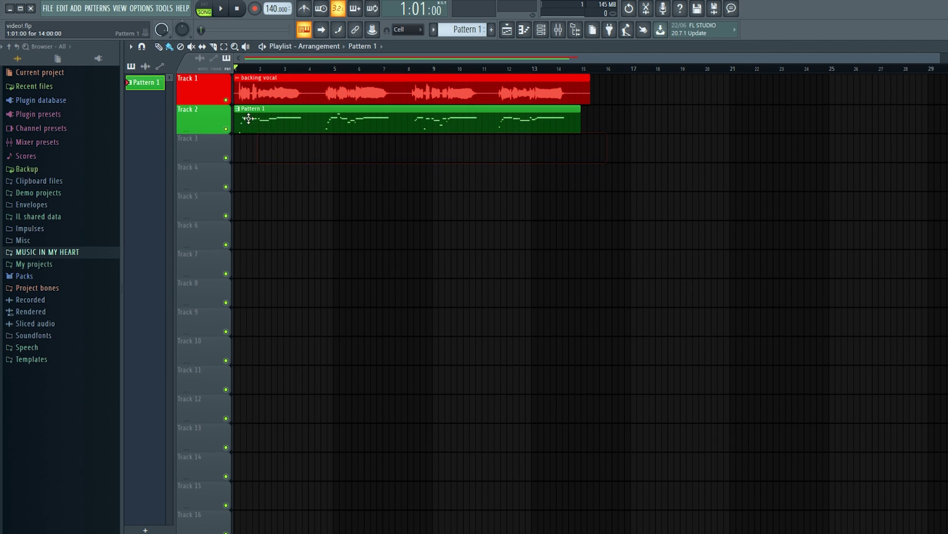
Step: Mute Track 1, listen to Pattern 1 on its own, and examine its notes in the piano roll
click(226, 100)
key(space)
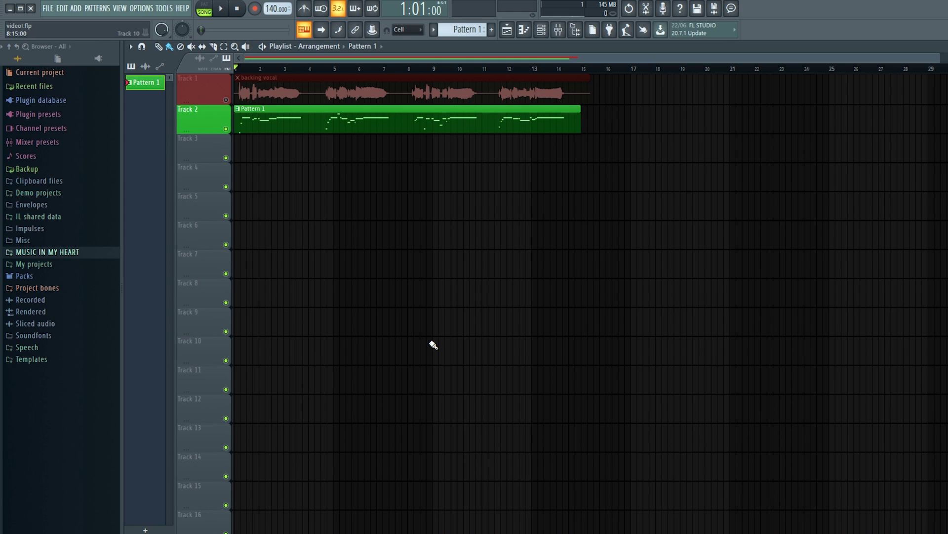
double_click(371, 125)
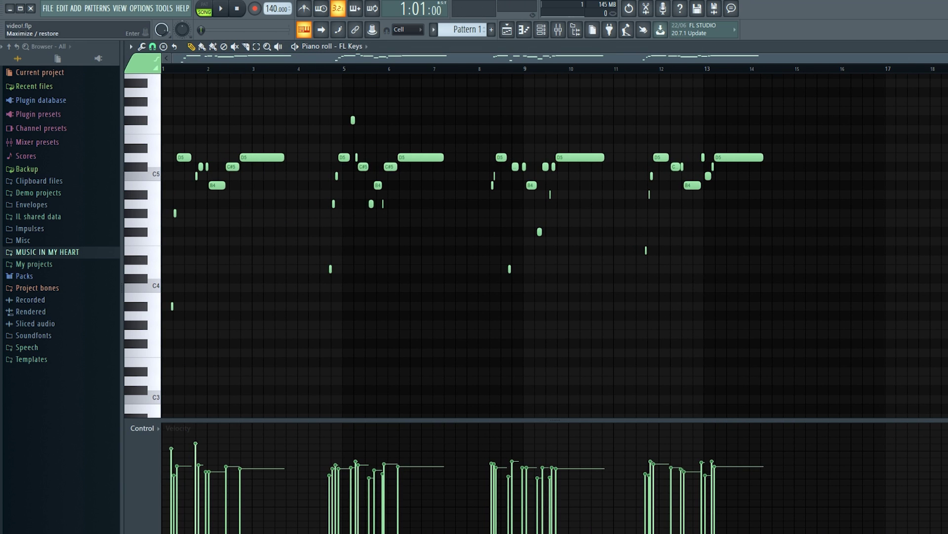
key(F5)
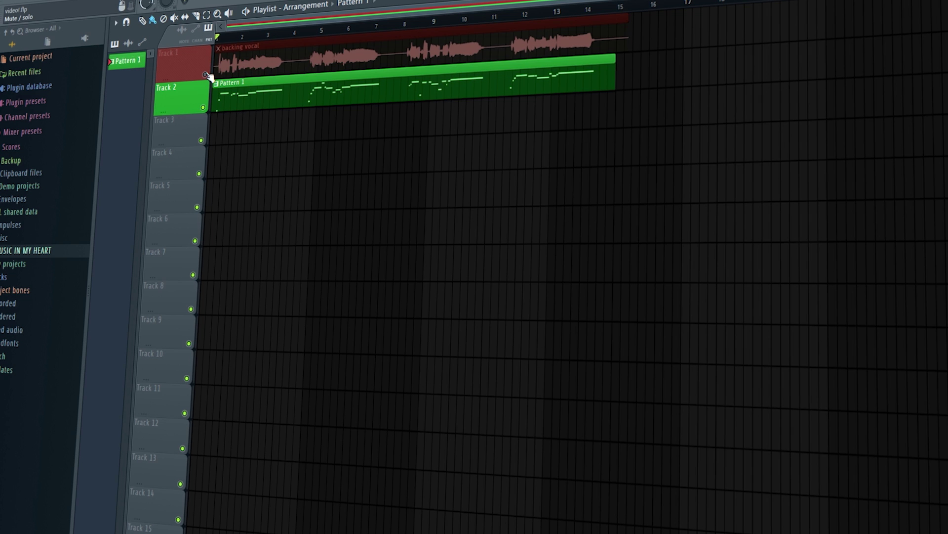
Step: Unmute Track 1 and play the backing vocal together with Pattern 1
click(225, 100)
key(space)
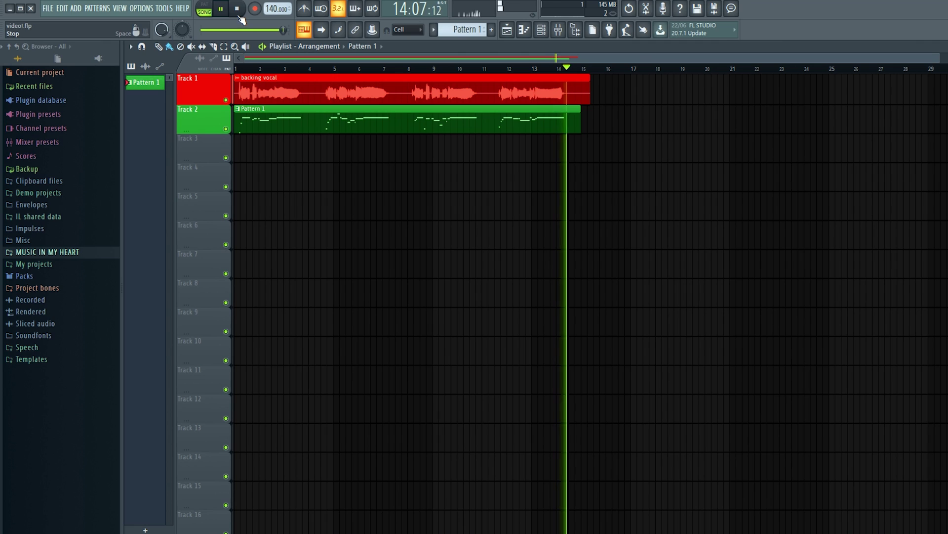
click(237, 10)
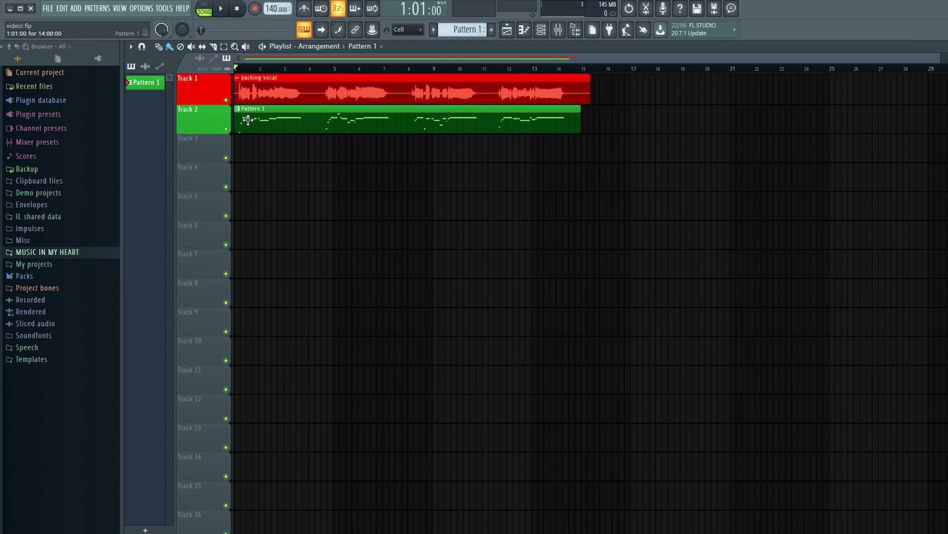
Step: Delete the backing vocal clip from Track 1
right_click(269, 94)
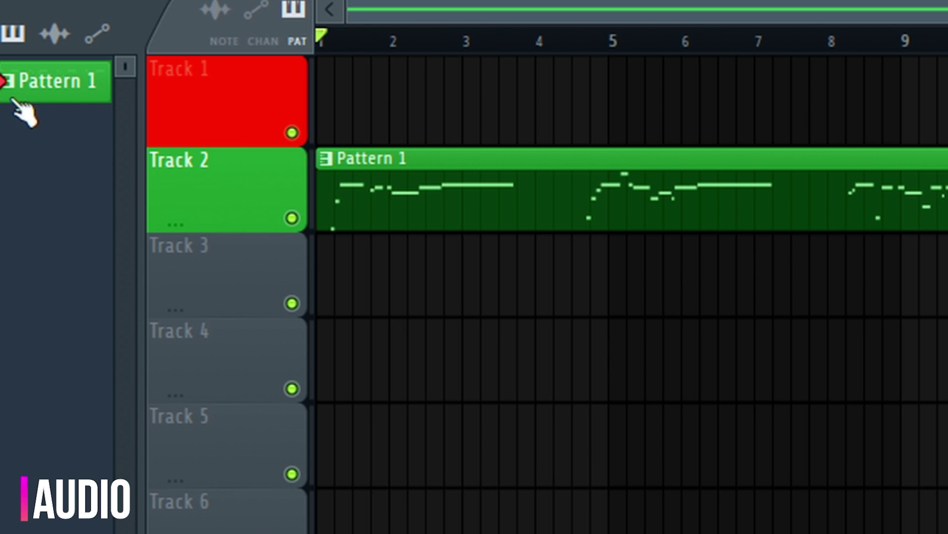
drag(466, 191, 491, 209)
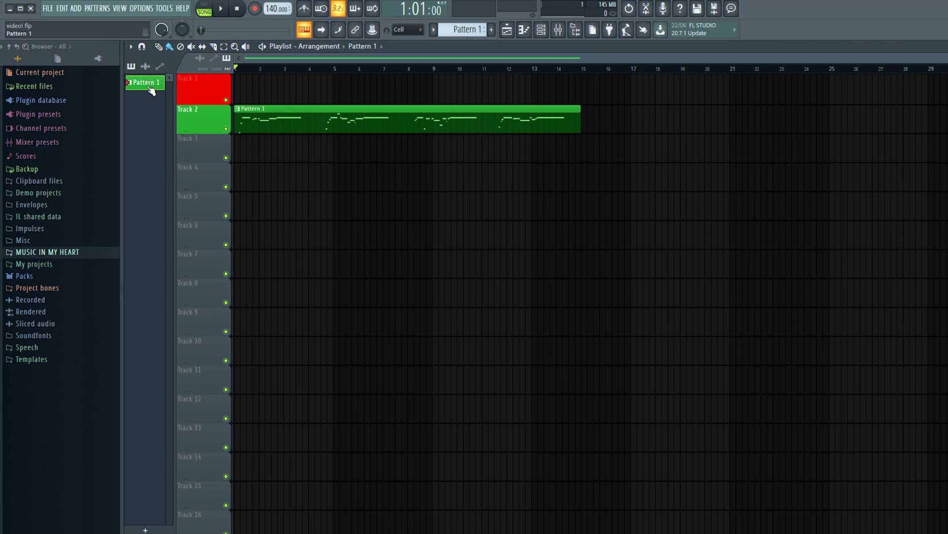
Step: Render Pattern 1 as a WAV audio clip and place the rendered clip at bar 1 on Track 3
right_click(69, 94)
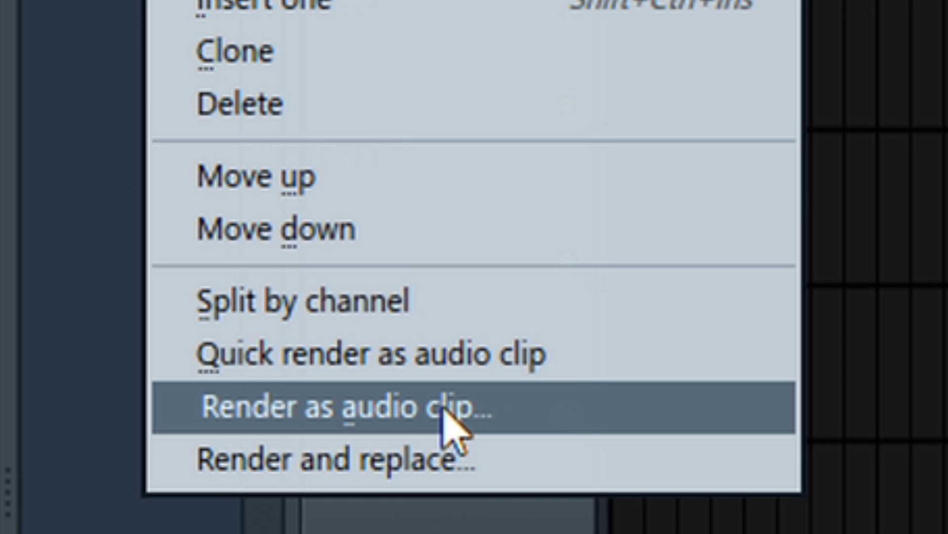
click(447, 425)
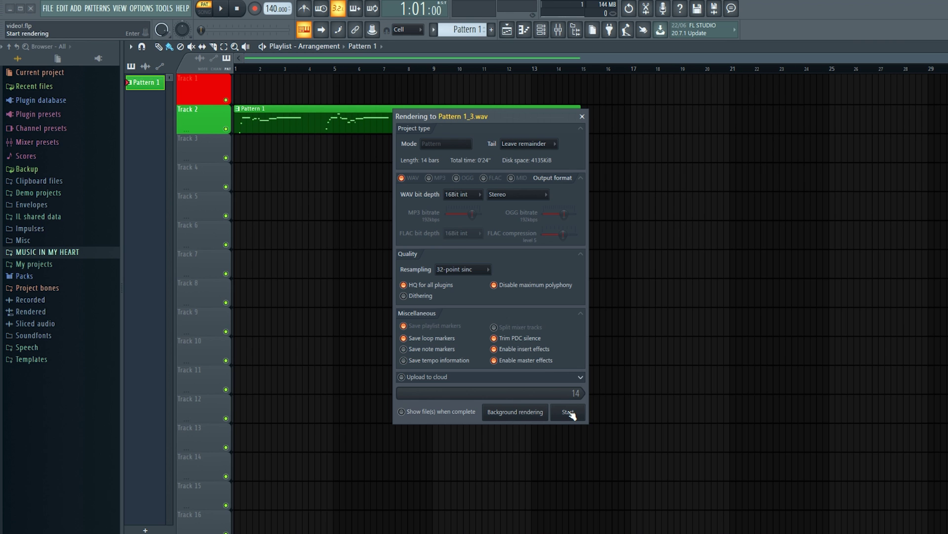
click(662, 373)
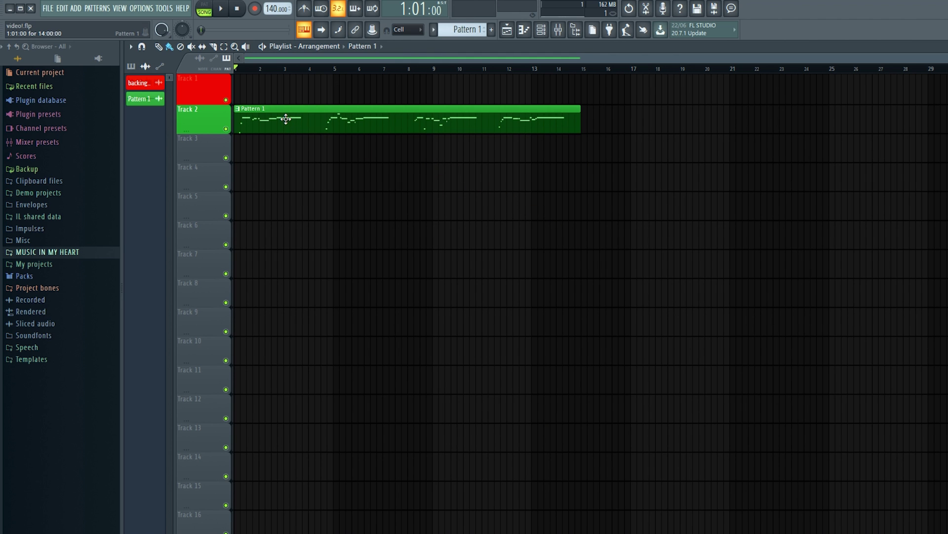
drag(156, 106, 236, 147)
Step: Compare the rendered audio clip with the MIDI pattern by muting Tracks 2 and 3 in turn during playback
click(226, 129)
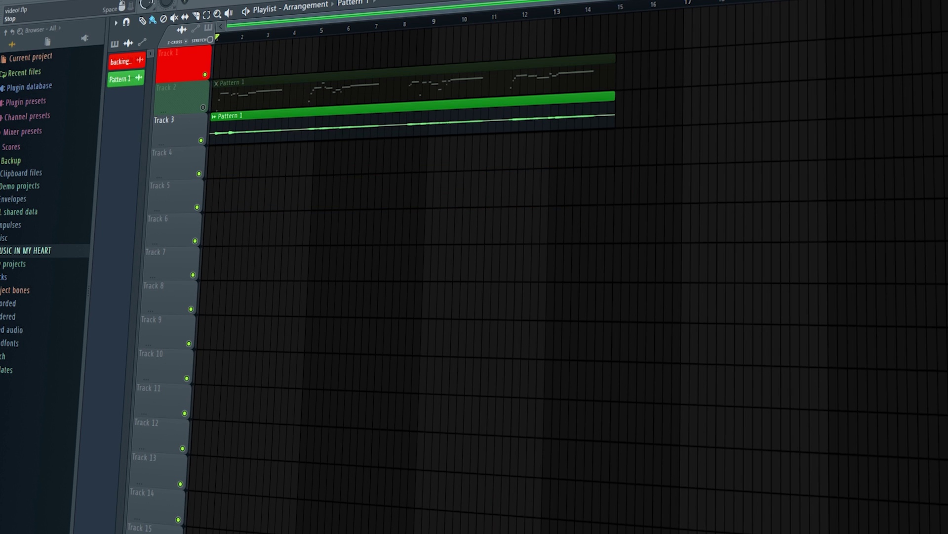
click(232, 9)
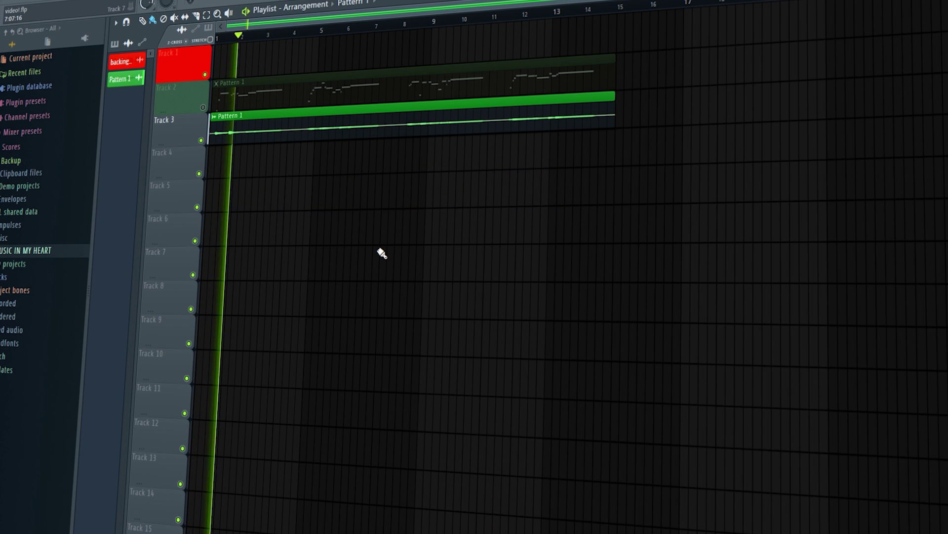
click(201, 141)
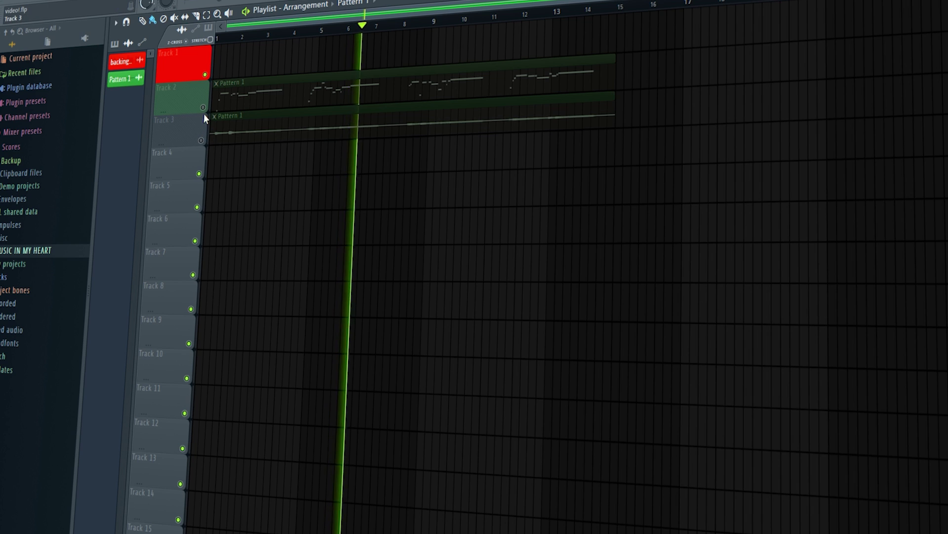
click(204, 107)
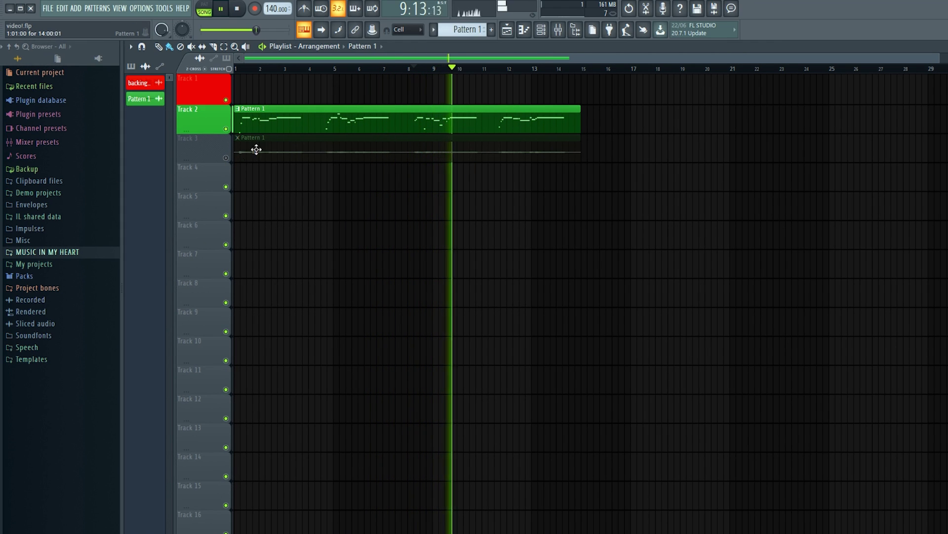
click(225, 157)
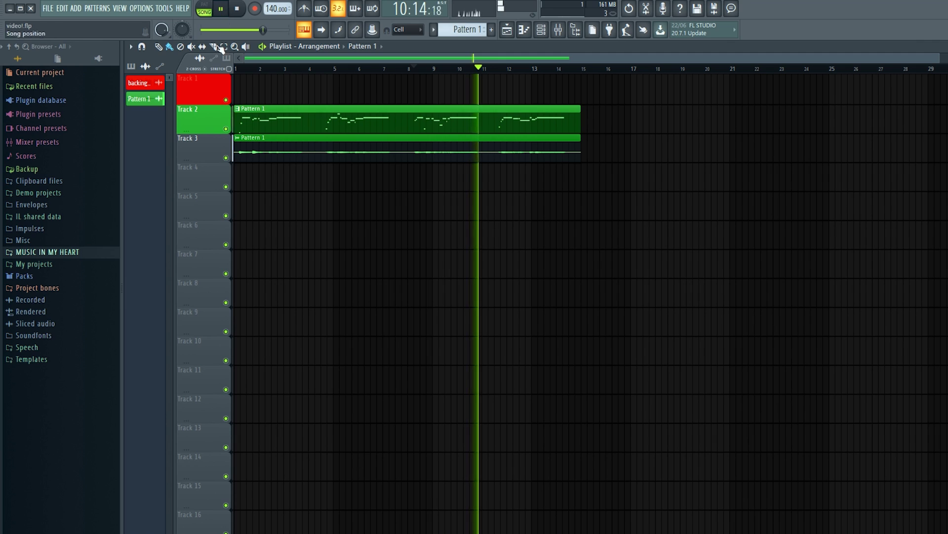
key(space)
Step: Mute Tracks 2 and 3 and save the project
click(226, 128)
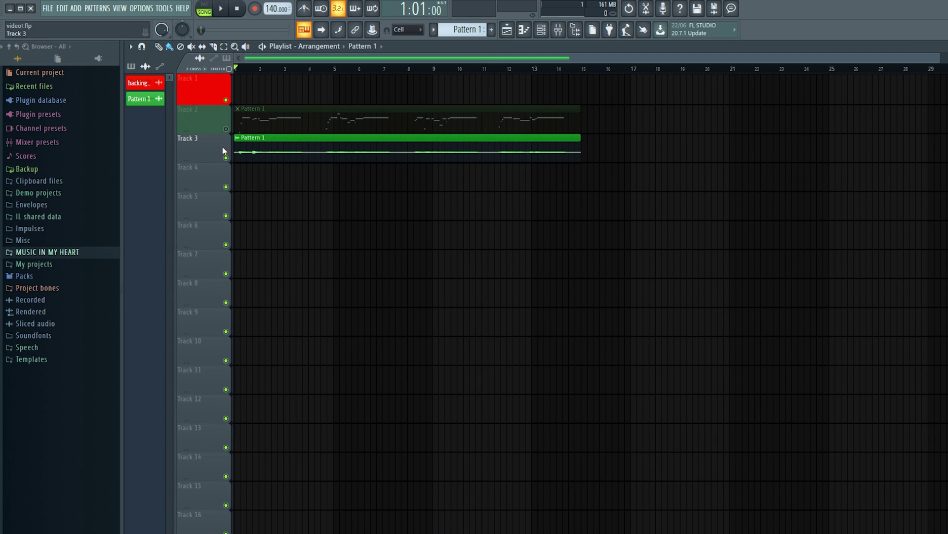
click(226, 157)
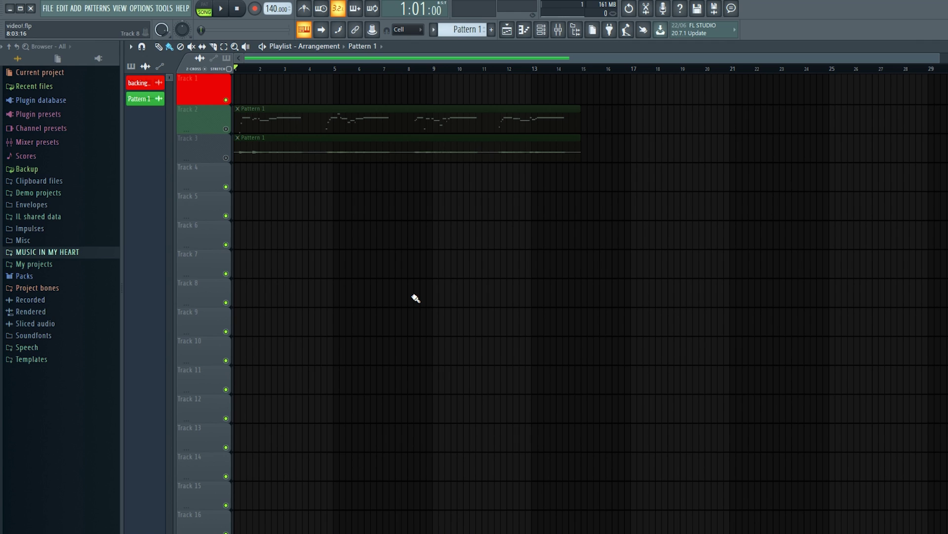
key(ctrl+s)
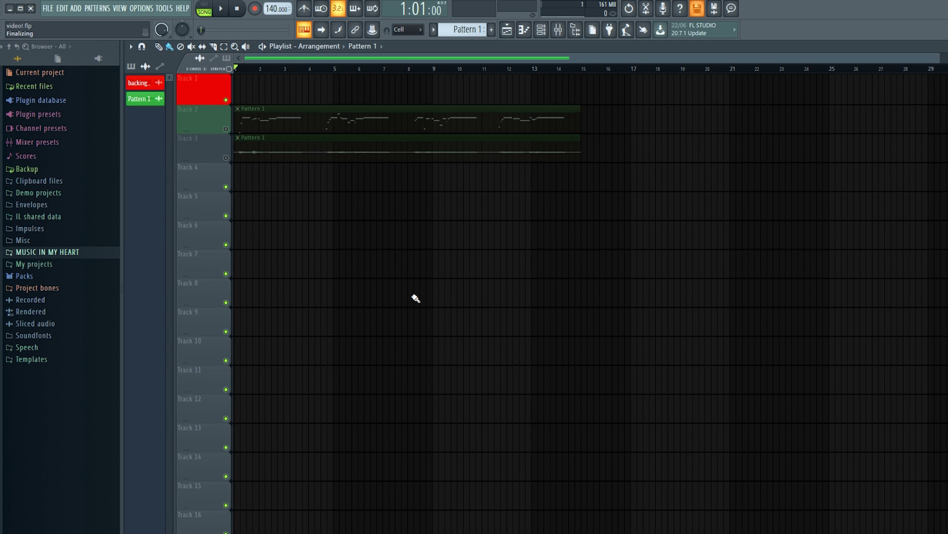